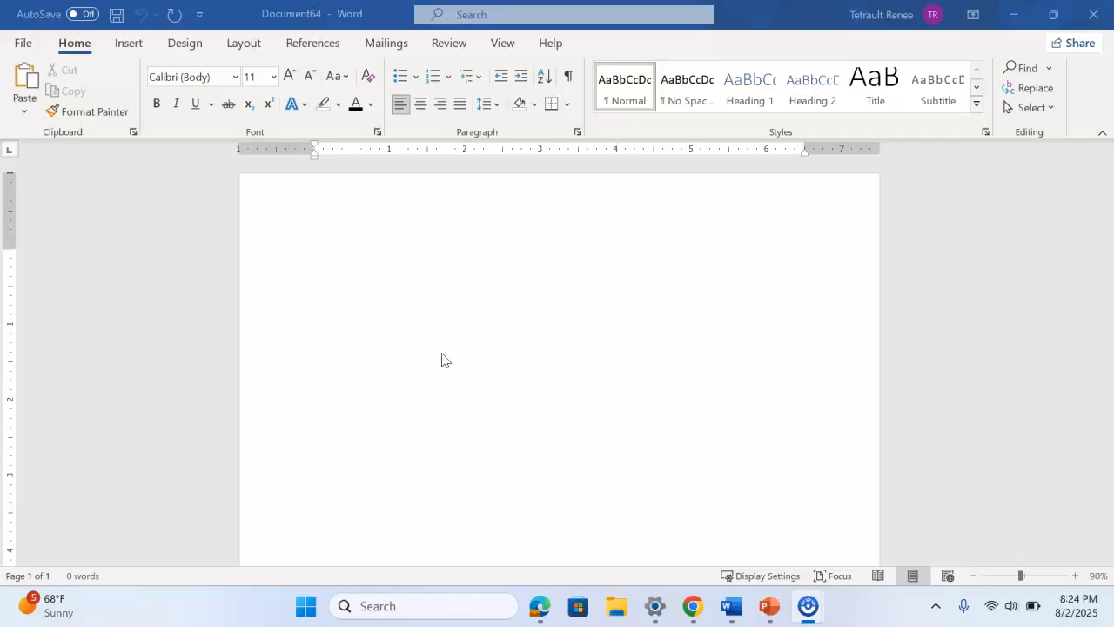
- Set up a labels mail merge using the Avery US Letter 8160 Address Labels product
left_click(389, 44)
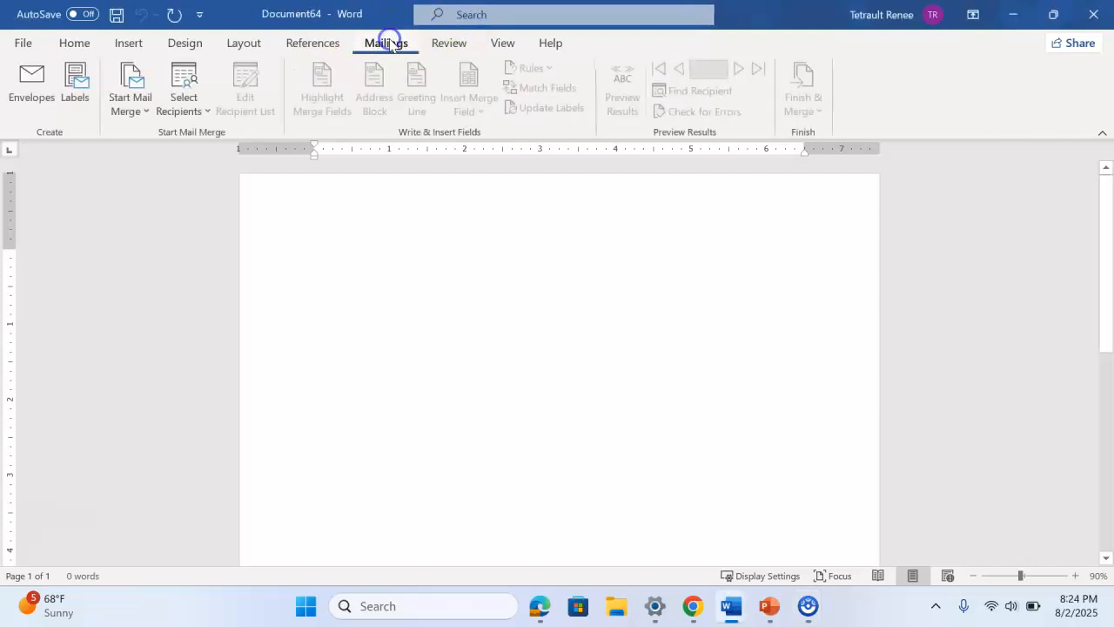
left_click(135, 110)
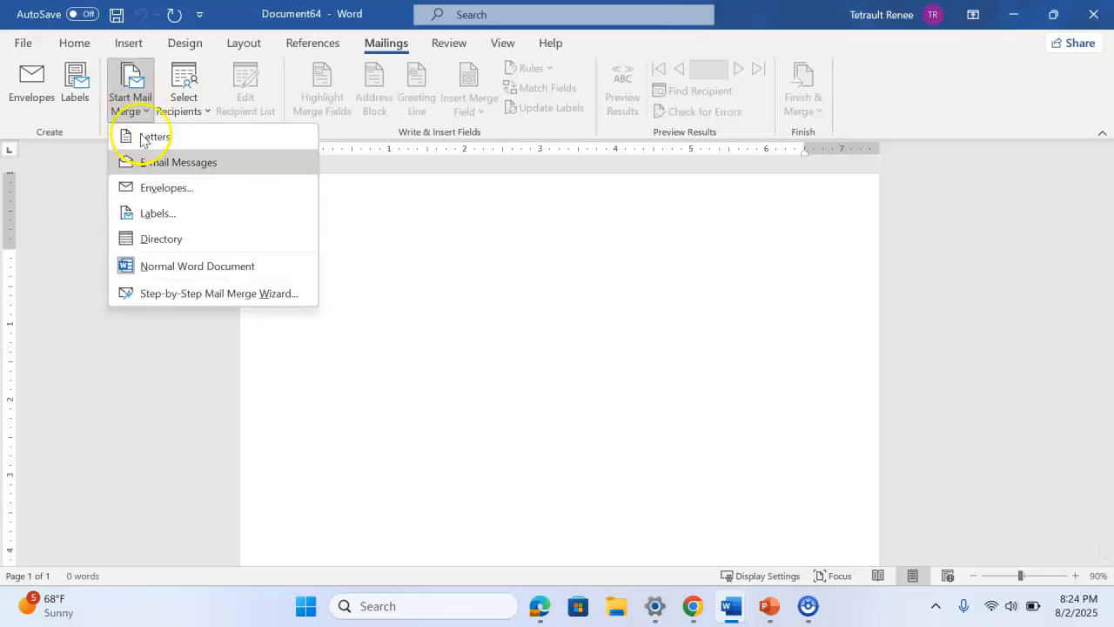
left_click(161, 215)
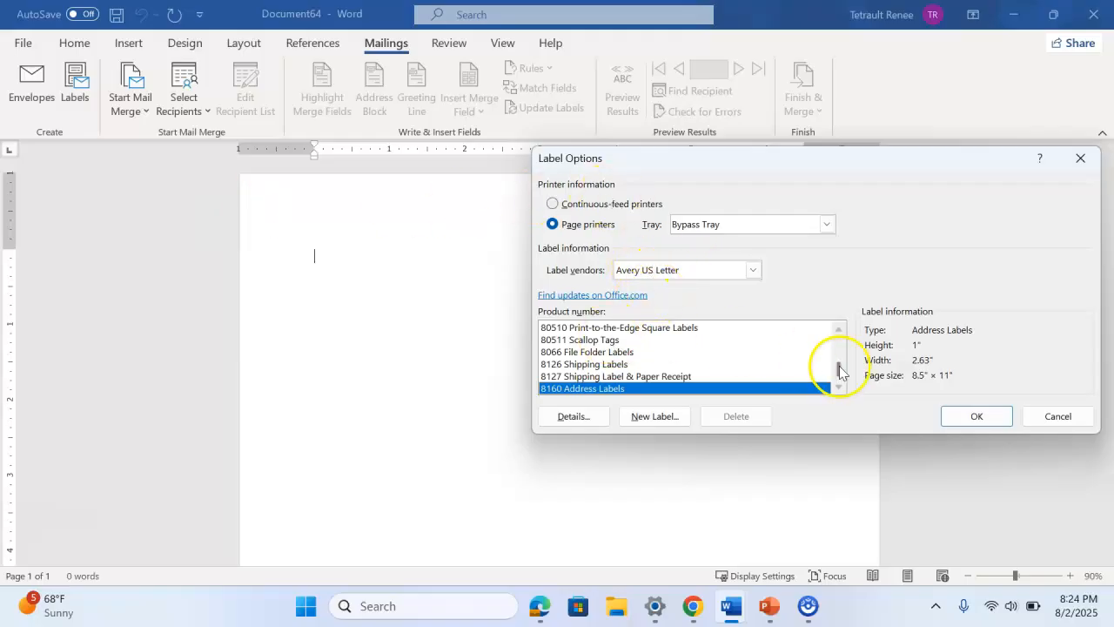
mouse_move(839, 370)
left_mouse_down()
mouse_move(838, 340)
mouse_move(841, 375)
left_mouse_up()
left_click(839, 329)
left_click(840, 329)
left_click(840, 328)
left_click(840, 328)
left_click(840, 327)
left_click_drag(840, 329, 840, 330)
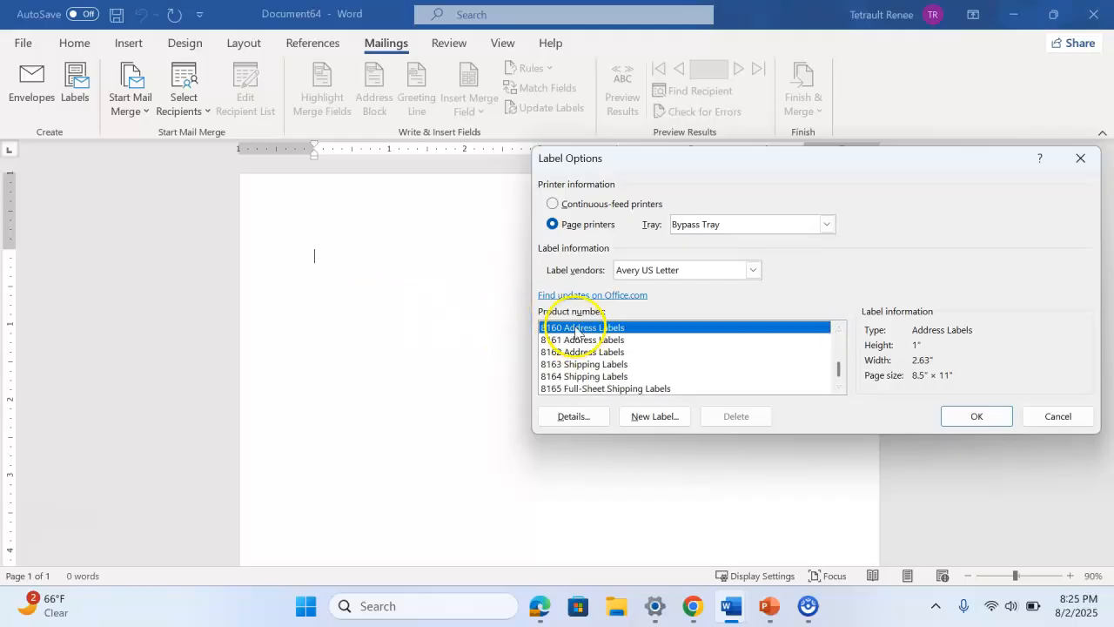
left_click(781, 326)
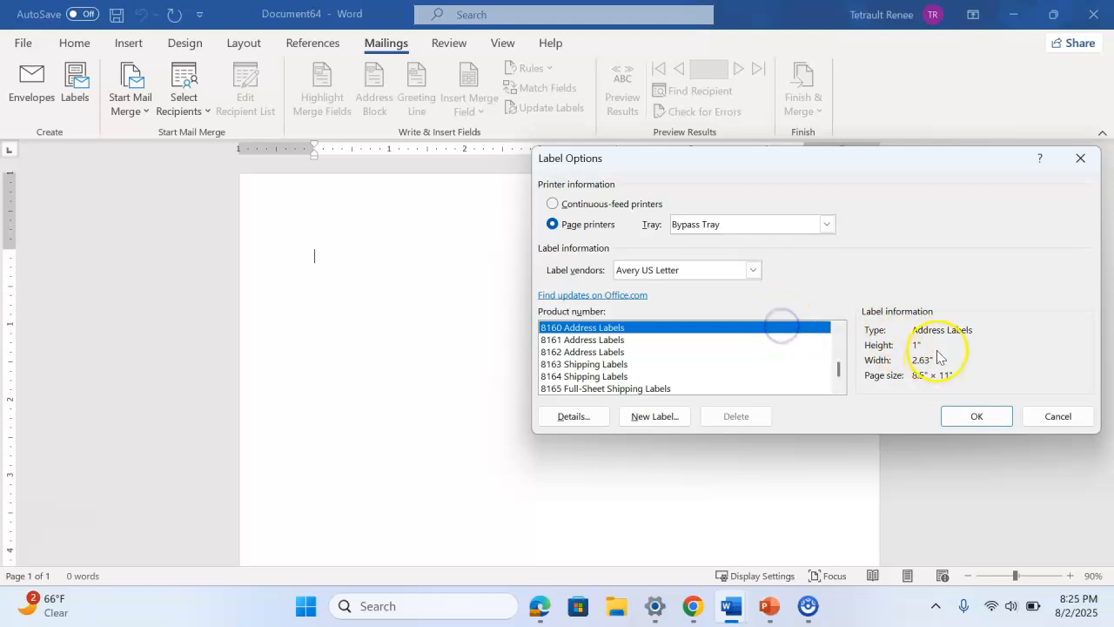
left_click(971, 417)
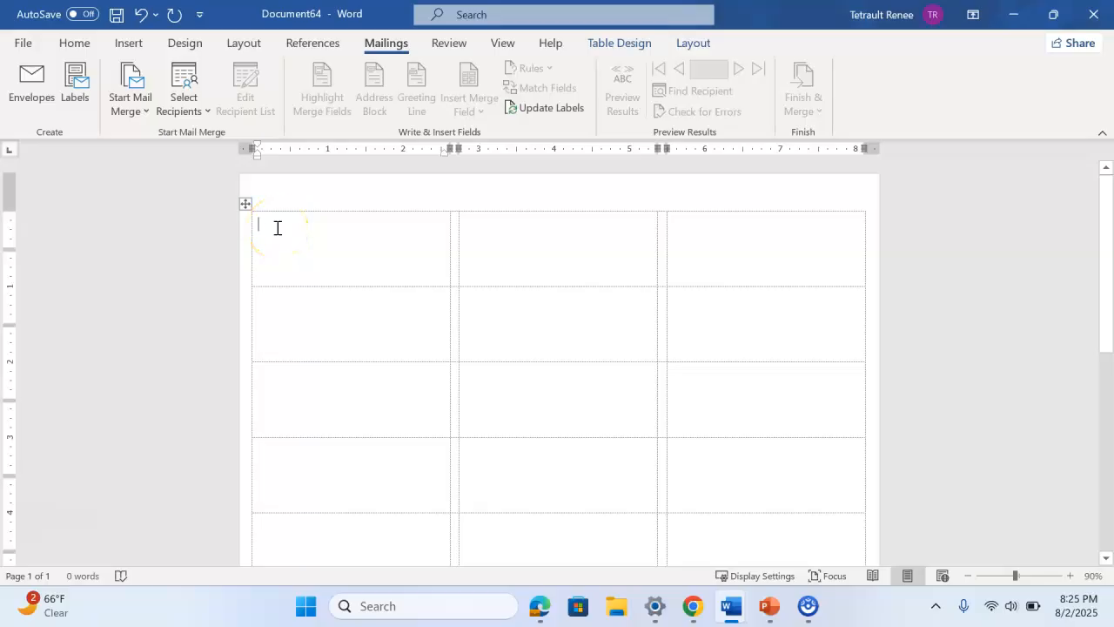
- Set the first label's paragraph spacing to 0 pt before and 0 pt after
left_click(277, 256)
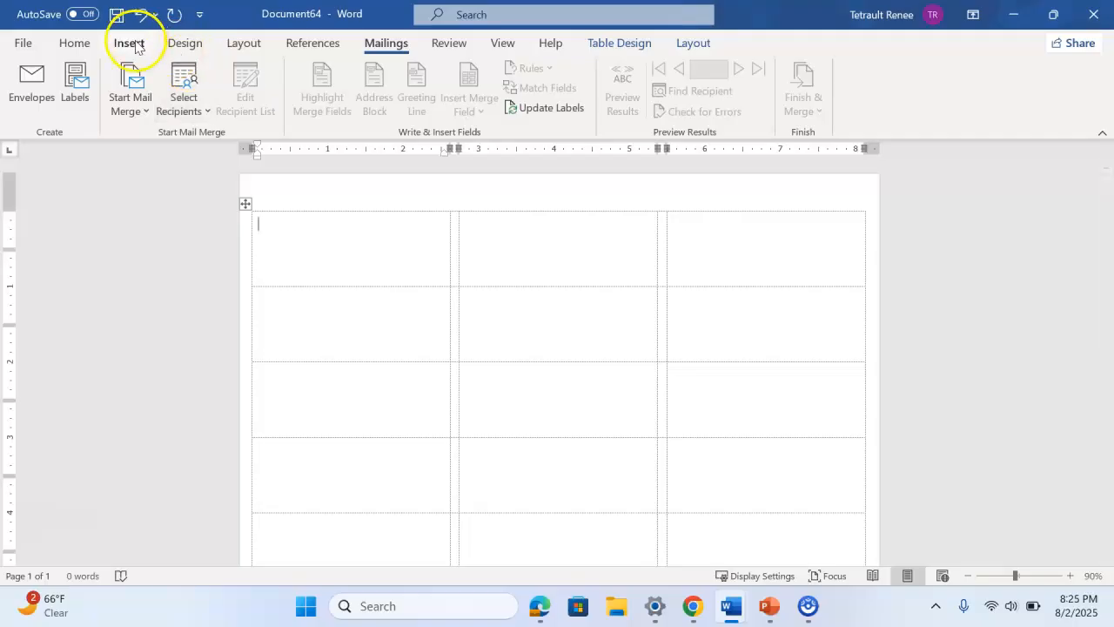
left_click(76, 44)
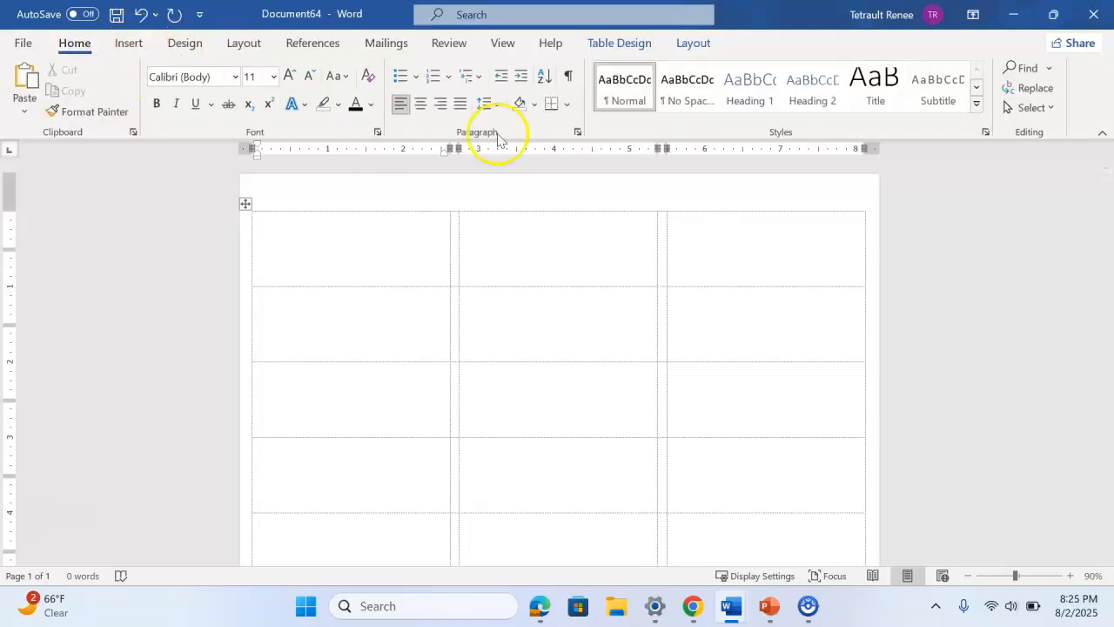
left_click(577, 131)
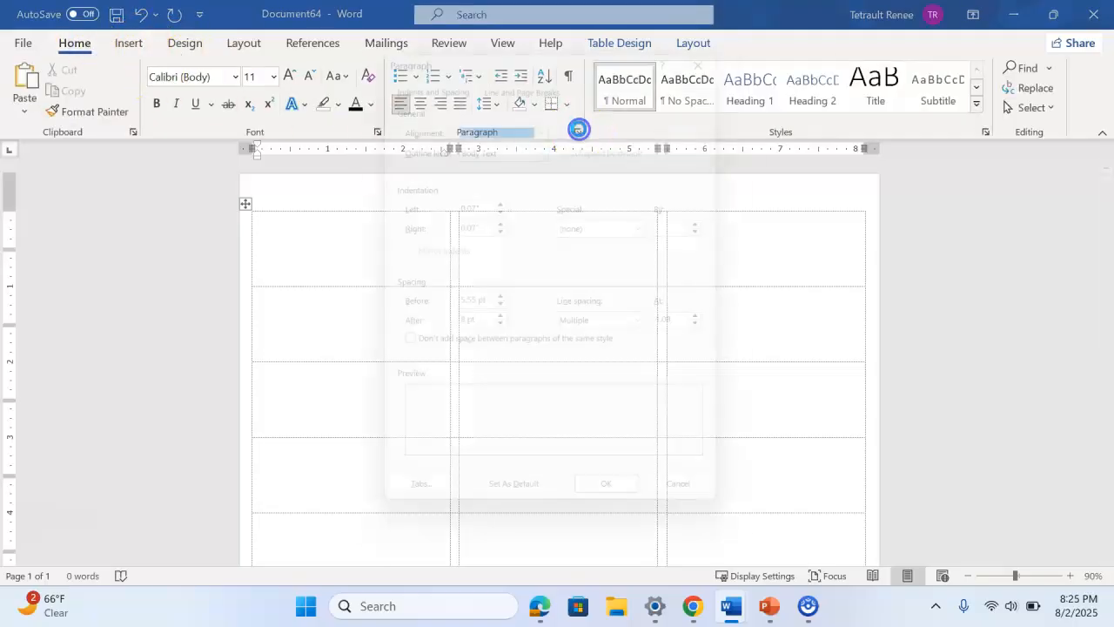
left_click(498, 304)
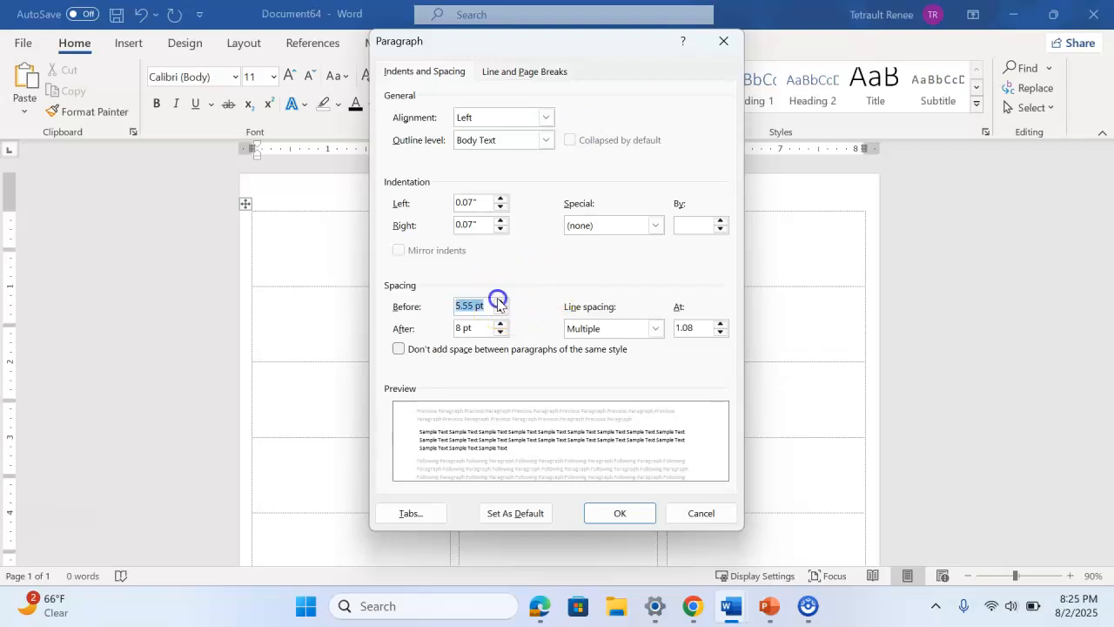
left_click(499, 302)
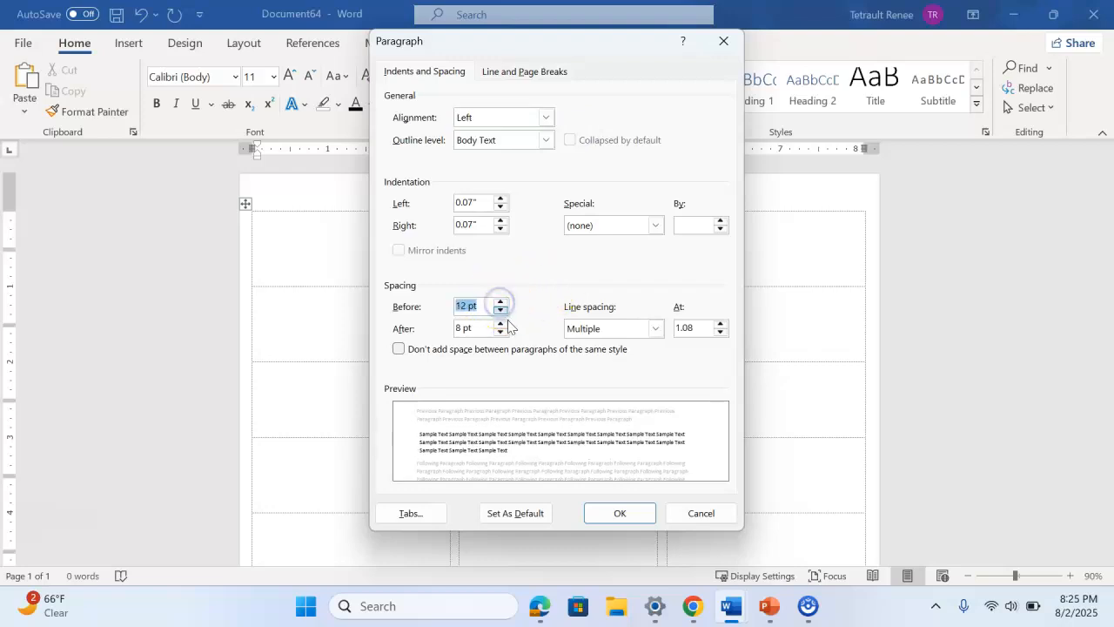
left_click(500, 309)
left_click(501, 310)
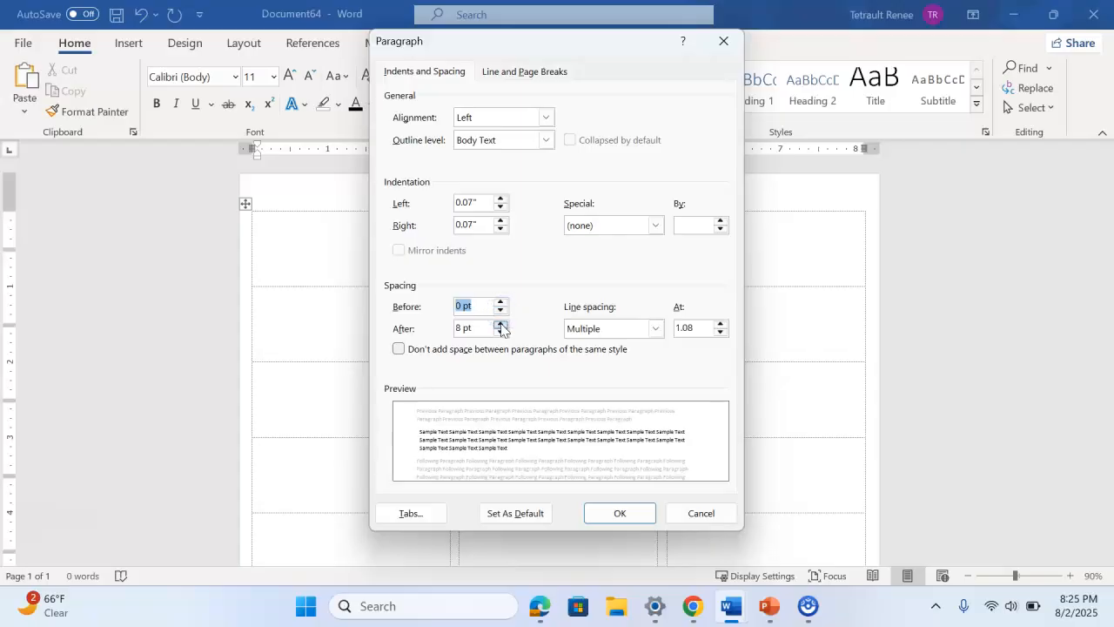
left_click(500, 331)
left_click(501, 332)
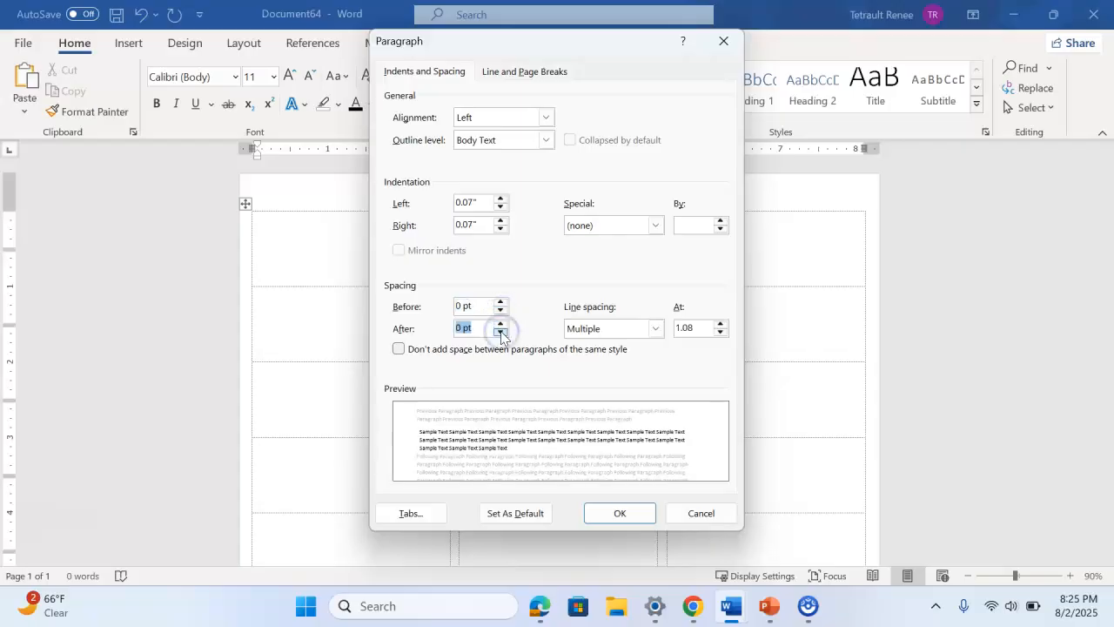
- Change the first label's line spacing to Single and apply the paragraph settings
left_click(655, 329)
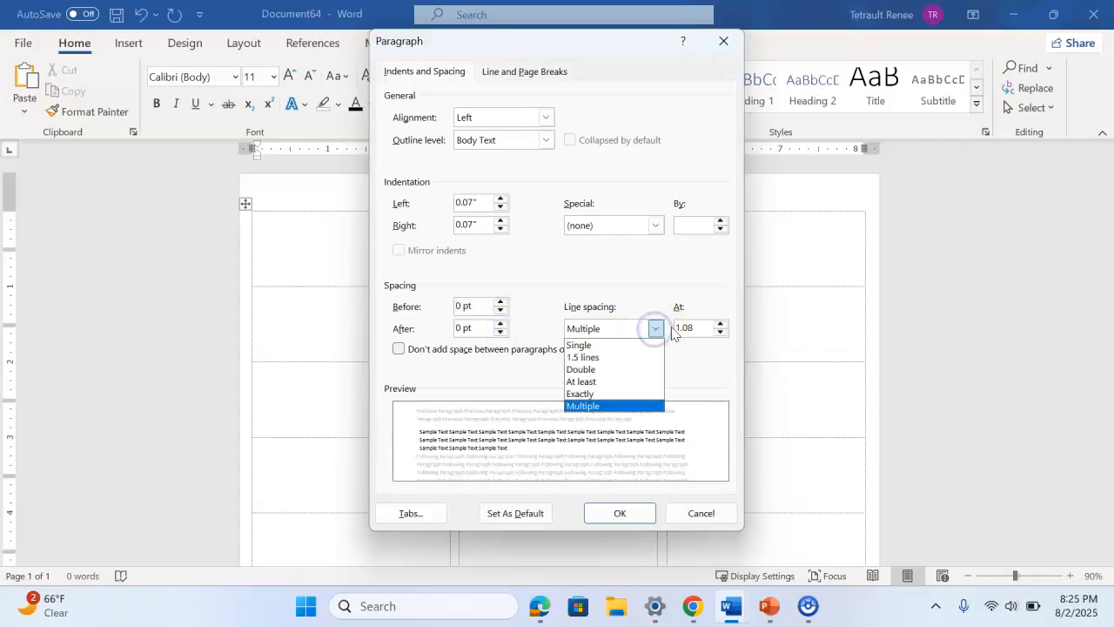
left_click(614, 345)
left_click(619, 514)
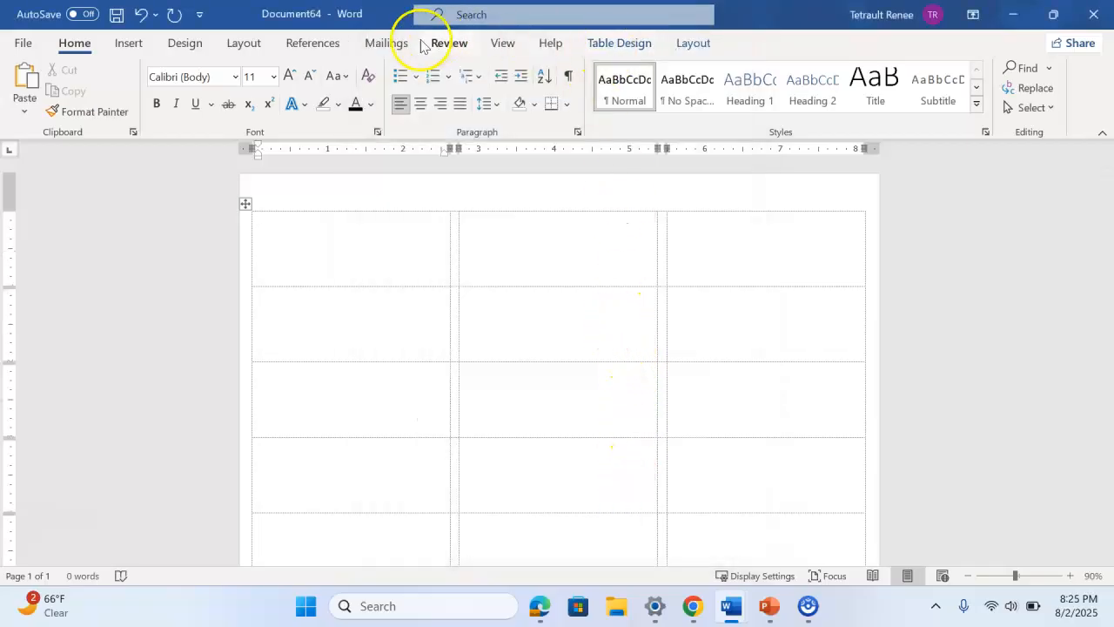
- Connect the existing Excel address list as the merge recipients, using the 'Addresses Excel to Access$' table
left_click(388, 43)
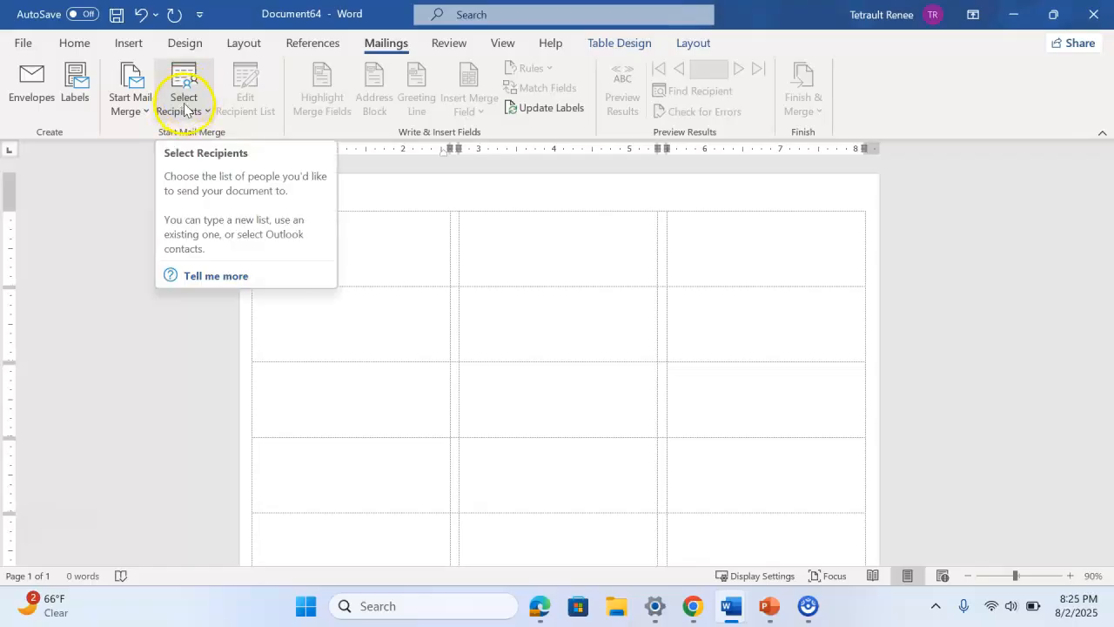
left_click(185, 109)
left_click(213, 173)
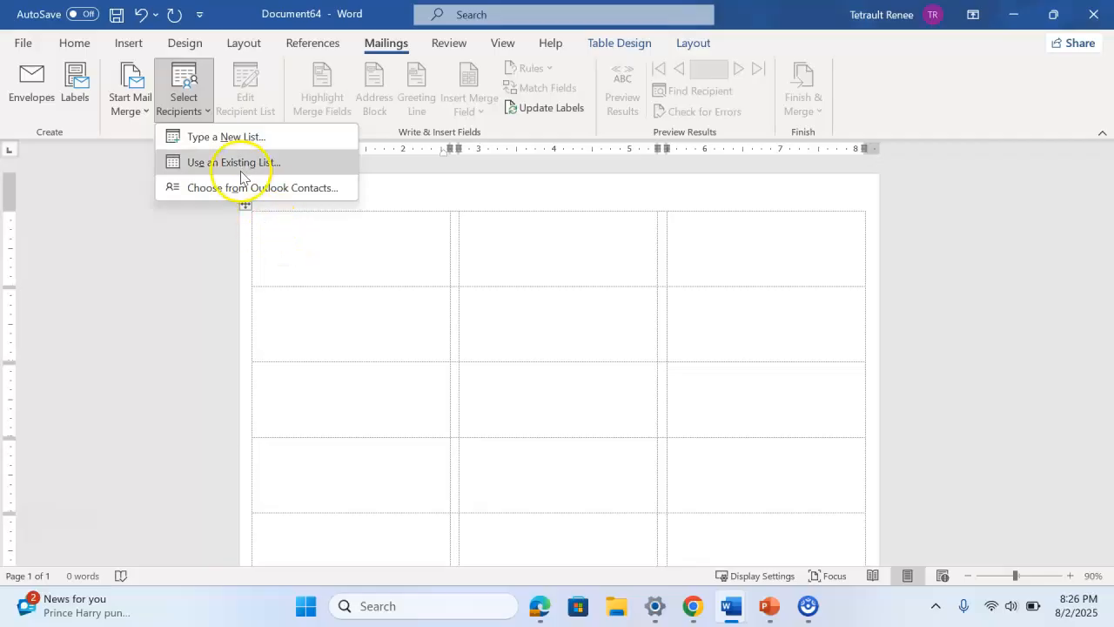
left_click(275, 248)
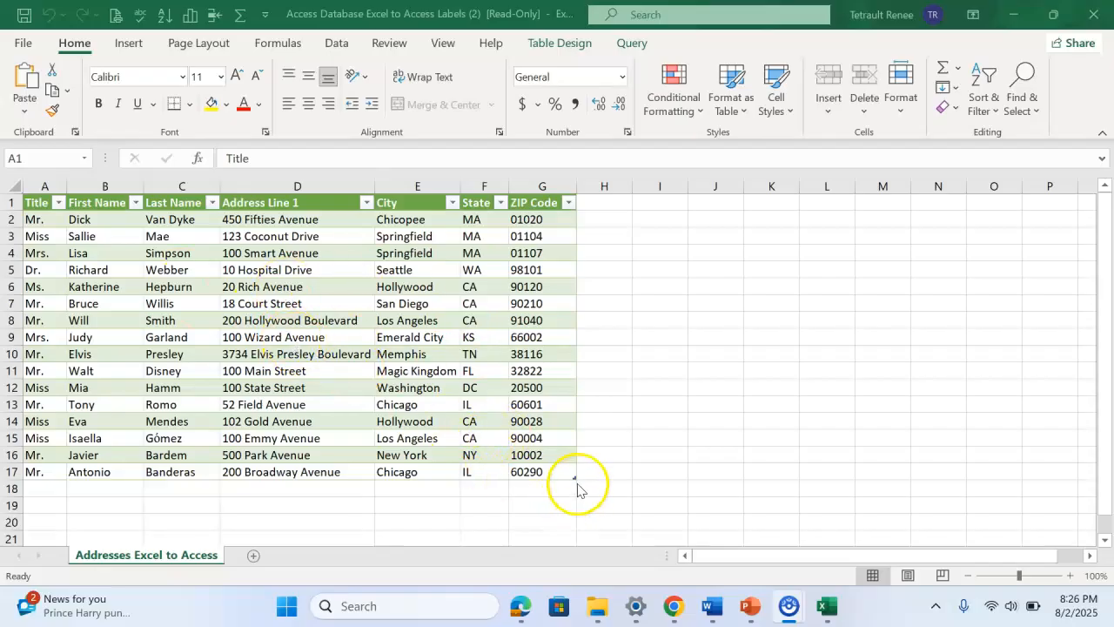
mouse_move(674, 607)
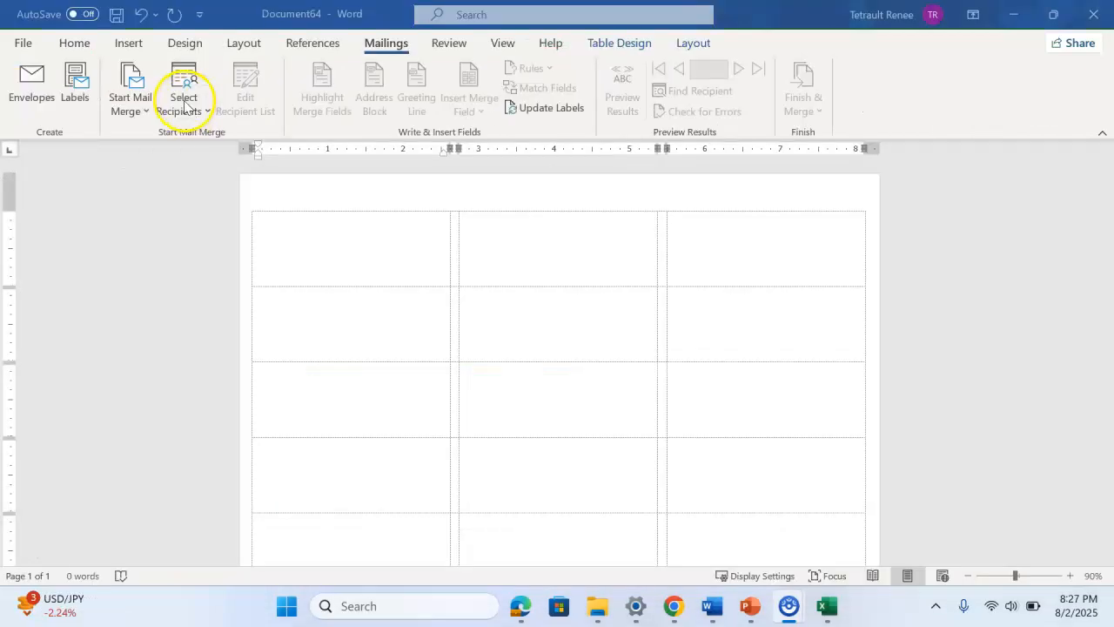
left_click(181, 107)
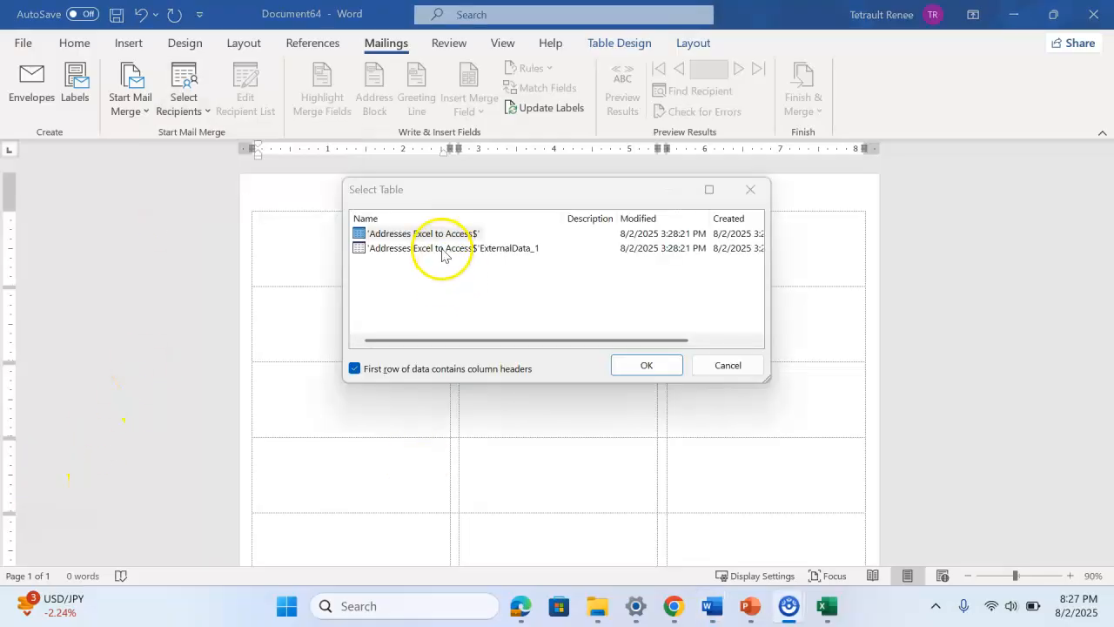
left_click(442, 235)
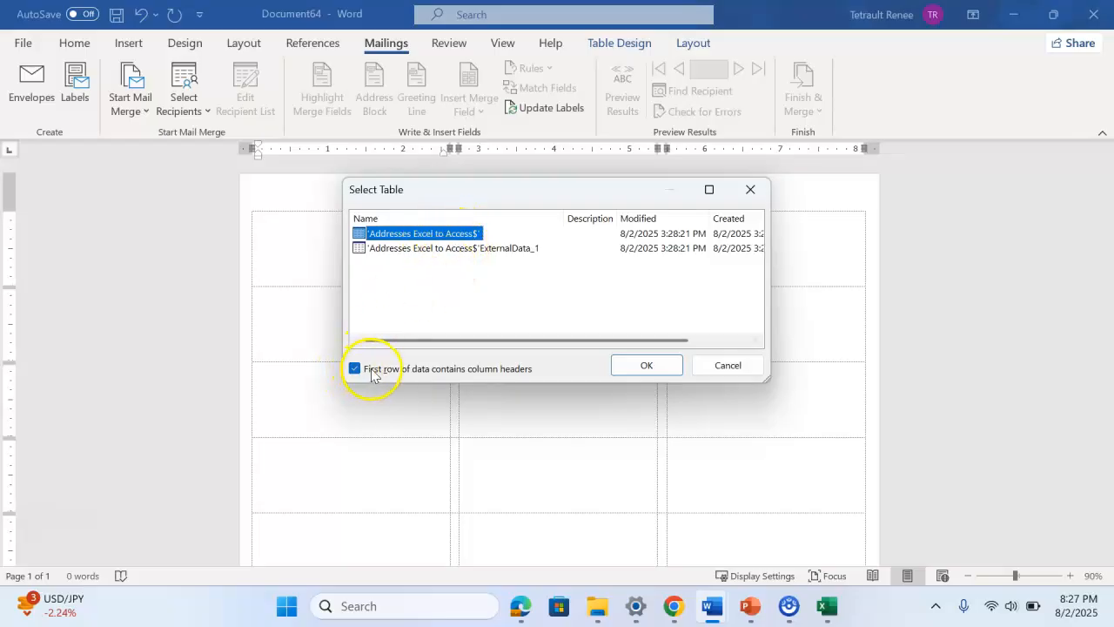
left_click(623, 368)
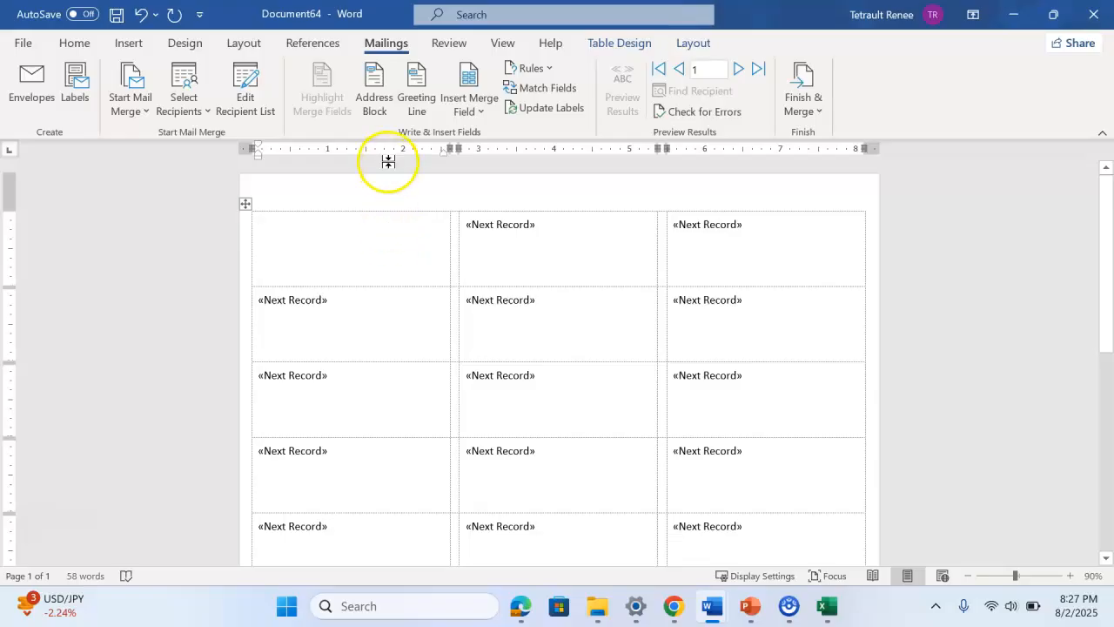
- Try several recipient name formats for the first label's address block and choose the title, full first name, last name and suffix format
left_click(374, 110)
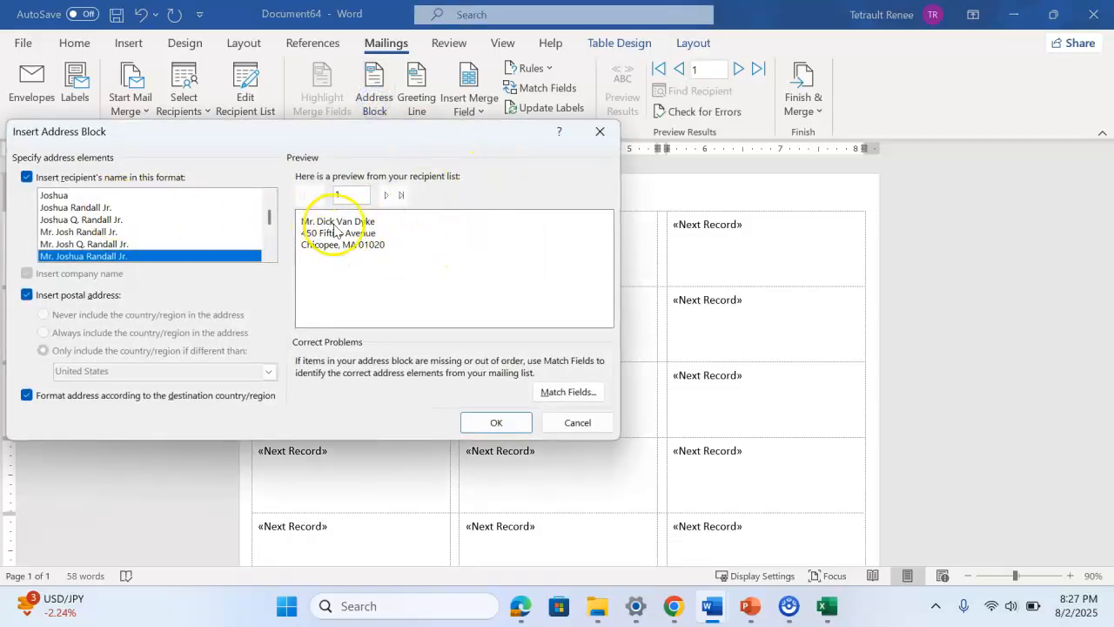
left_click(54, 196)
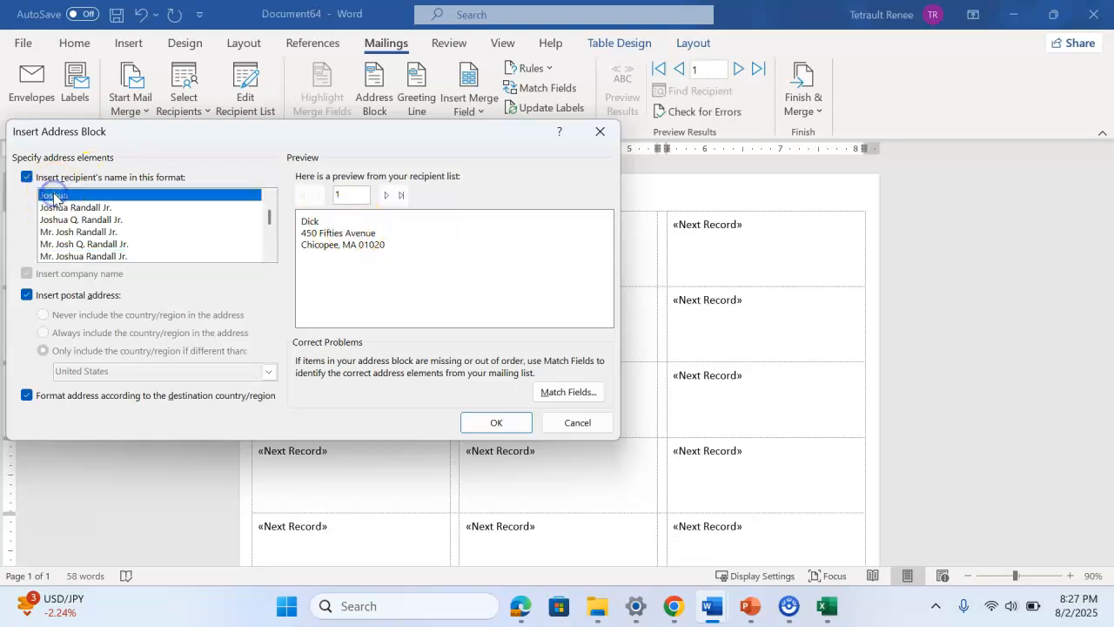
left_click(75, 208)
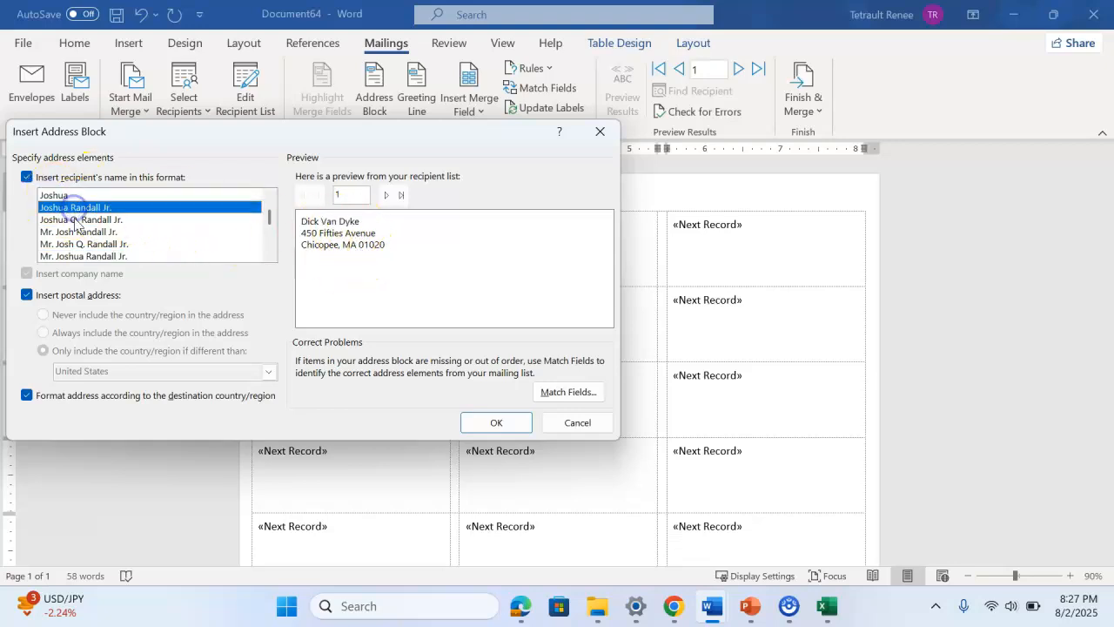
left_click(75, 221)
left_click(90, 256)
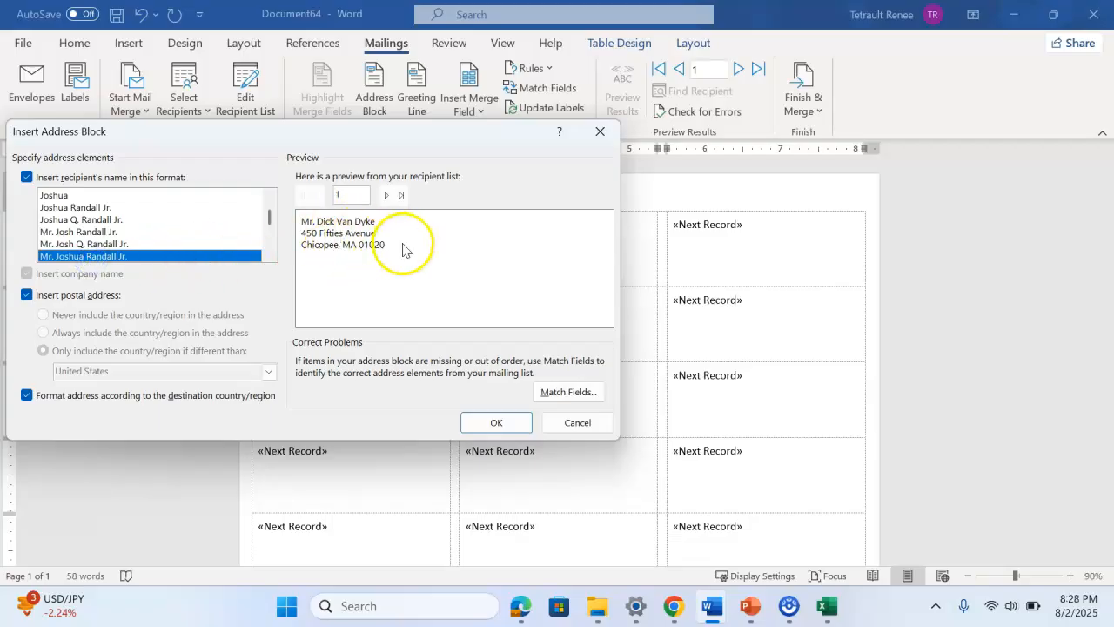
- Preview the address block up to the fifth recipient and insert it in the first label
left_click(387, 195)
left_click(386, 195)
left_click(385, 195)
left_click(386, 195)
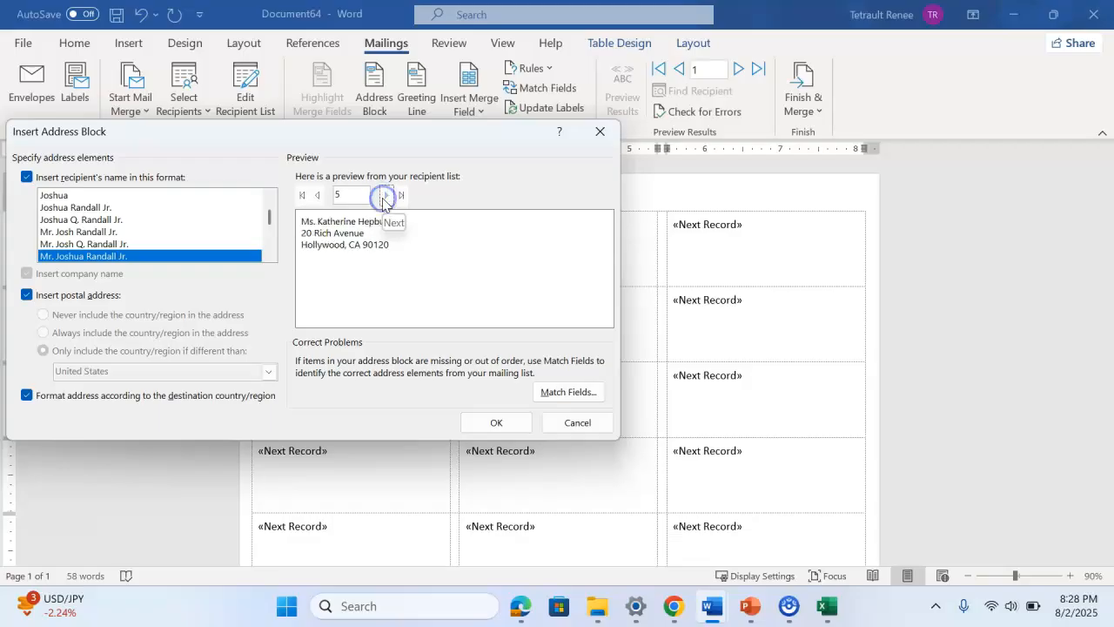
left_click(494, 425)
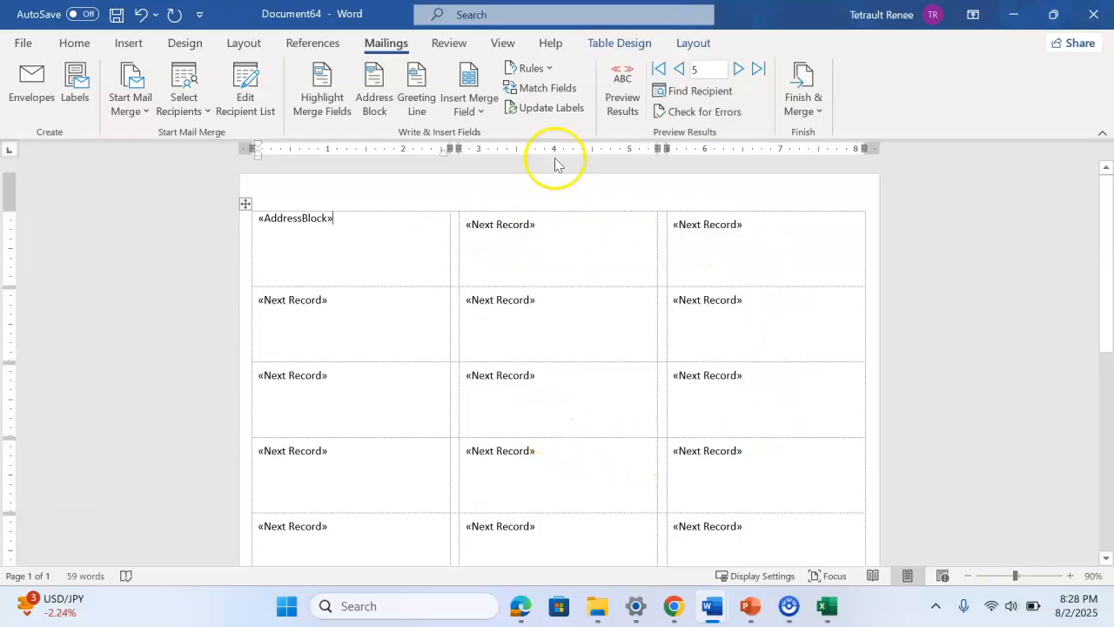
- Update all labels with the address block and merge all records into a new editable document
left_click(555, 114)
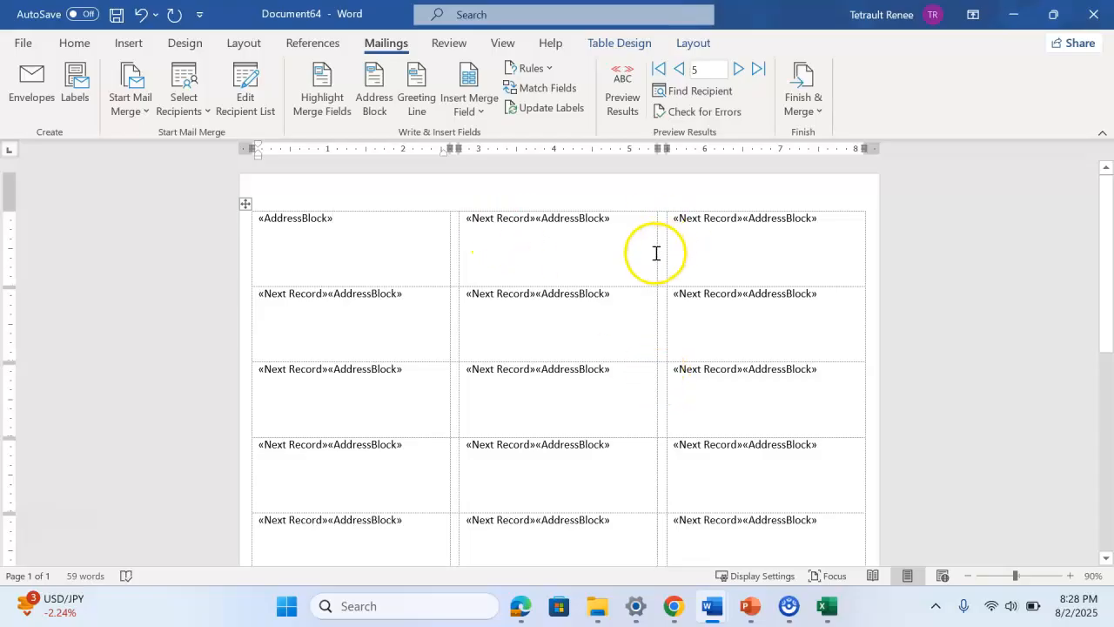
left_click(795, 104)
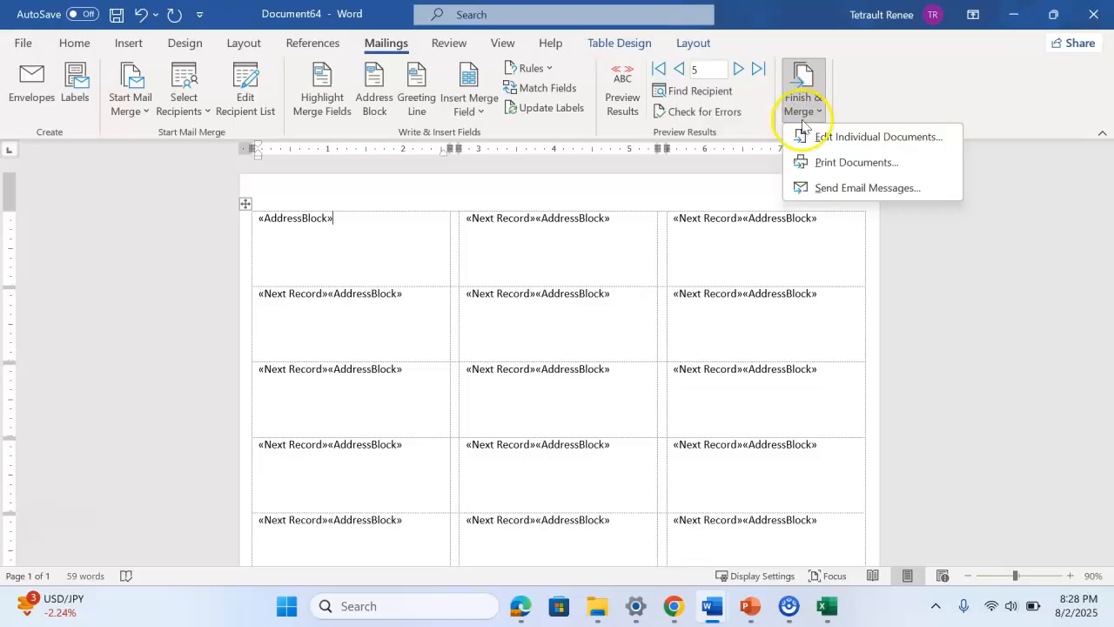
left_click(833, 139)
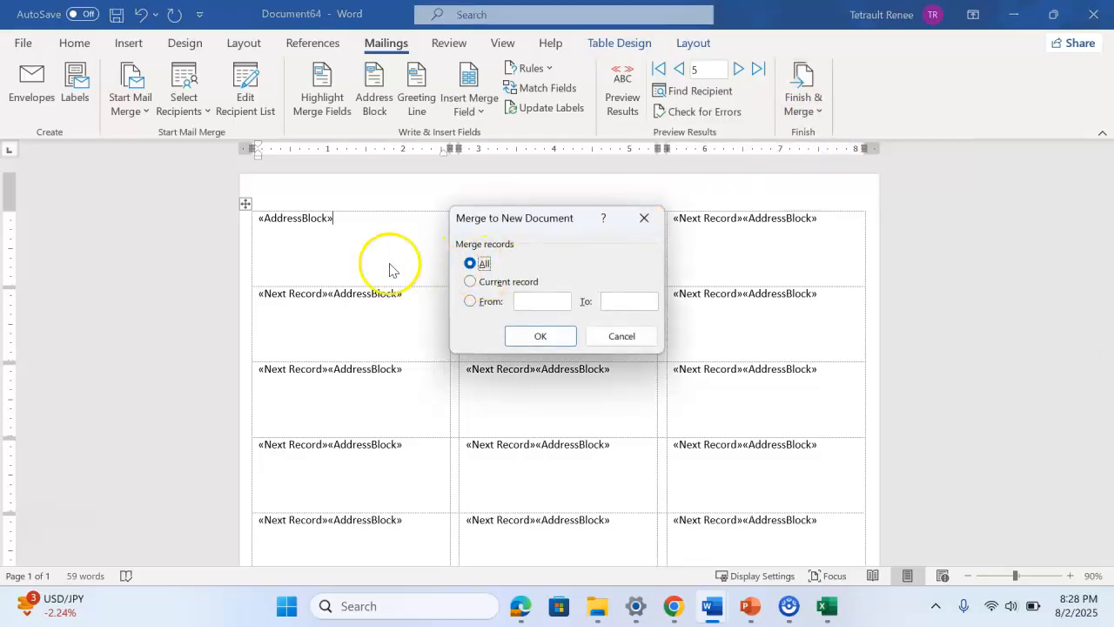
left_click(561, 338)
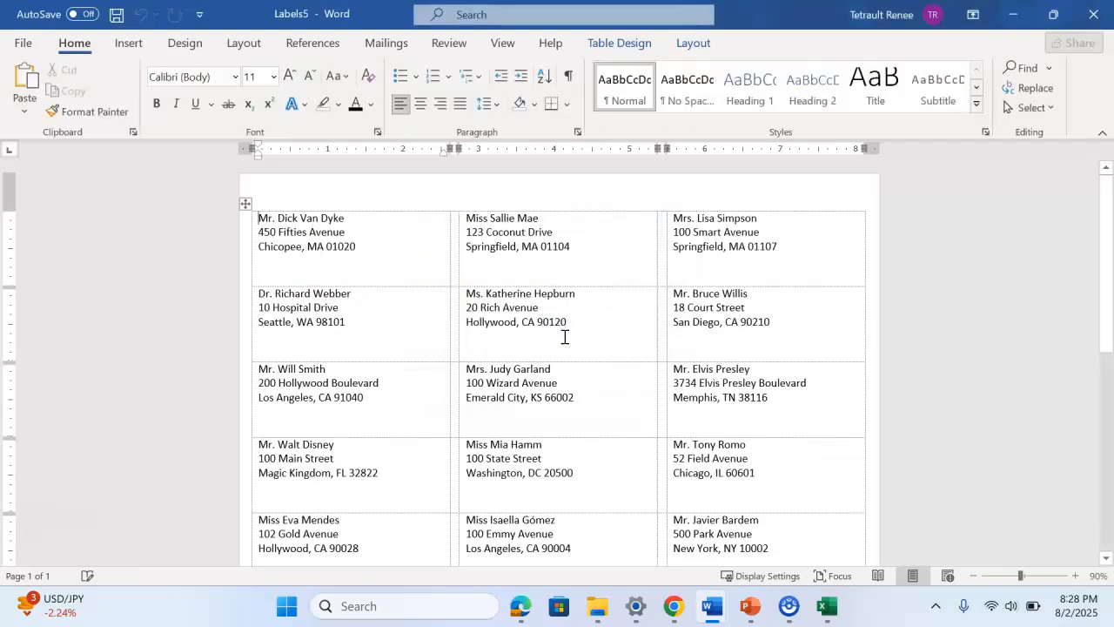
scroll(488, 343, "down", 7)
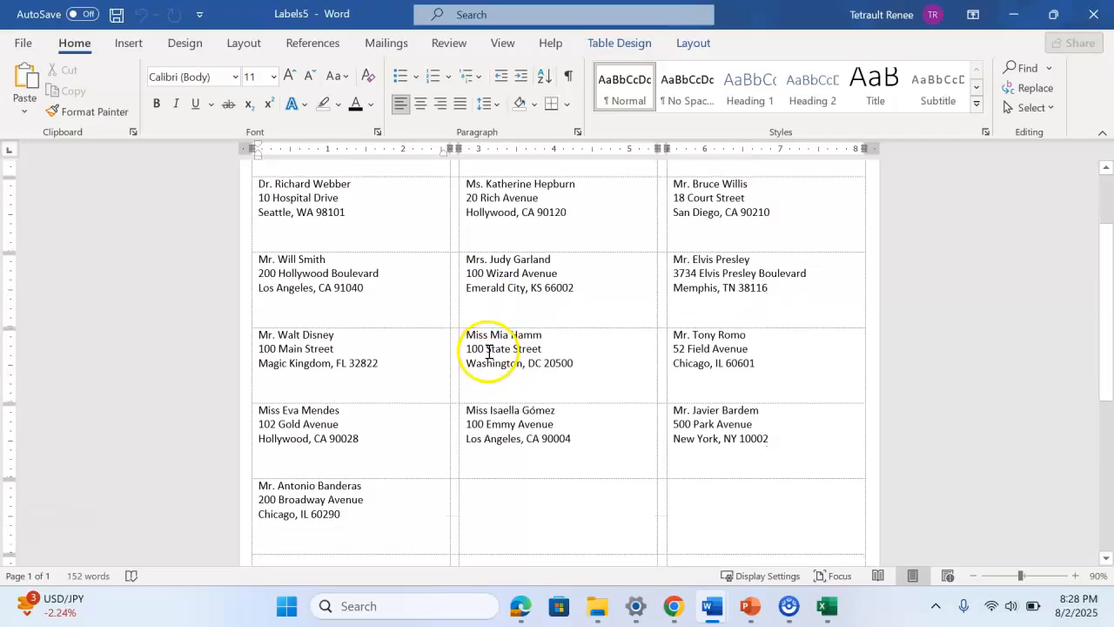
scroll(489, 374, "up", 7)
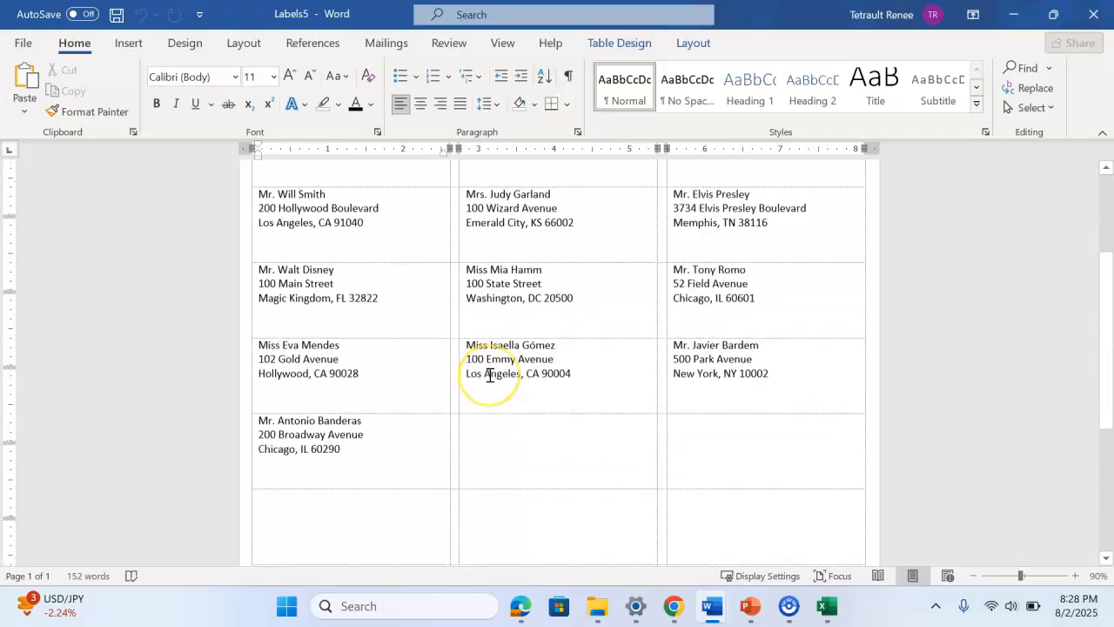